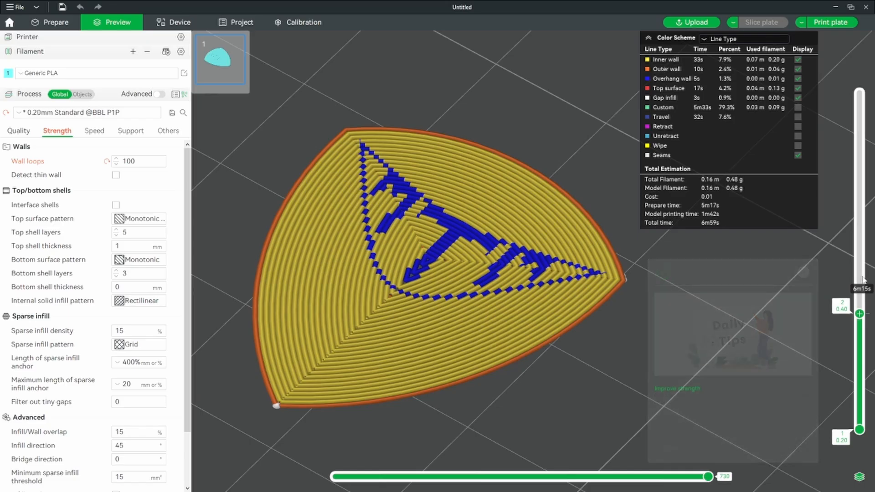
Examine the overhang walls on layer 2 of the sliced pick, including a close-up from underneath around the numeral
left_click_drag(859, 314, 865, 288)
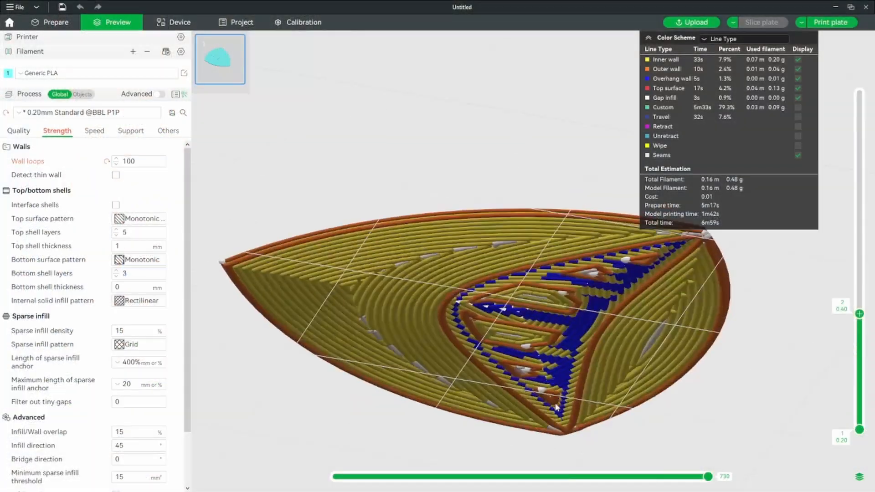
left_click_drag(555, 405, 496, 355)
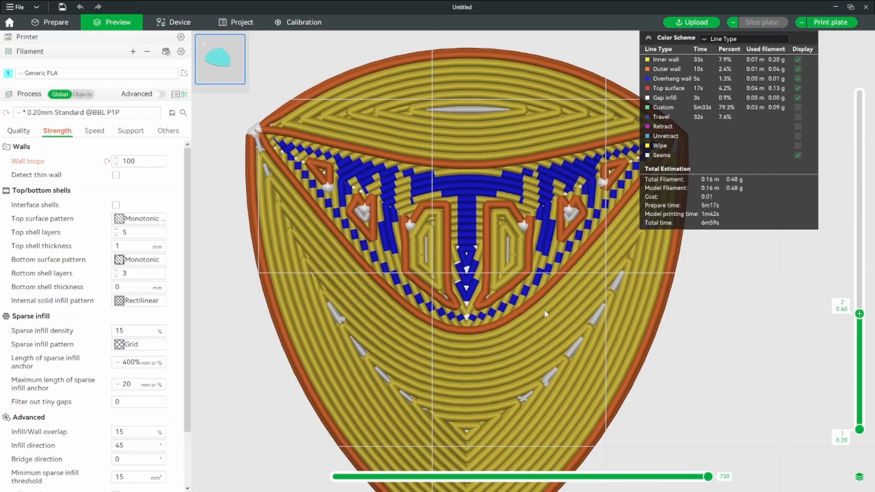
scroll(490, 290, "up", 6)
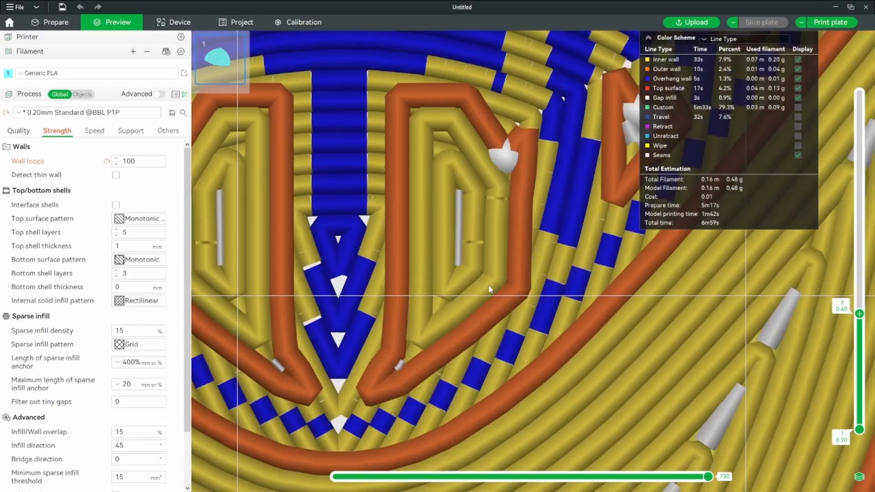
middle_click_drag(436, 303, 567, 307)
scroll(567, 306, "down", 5)
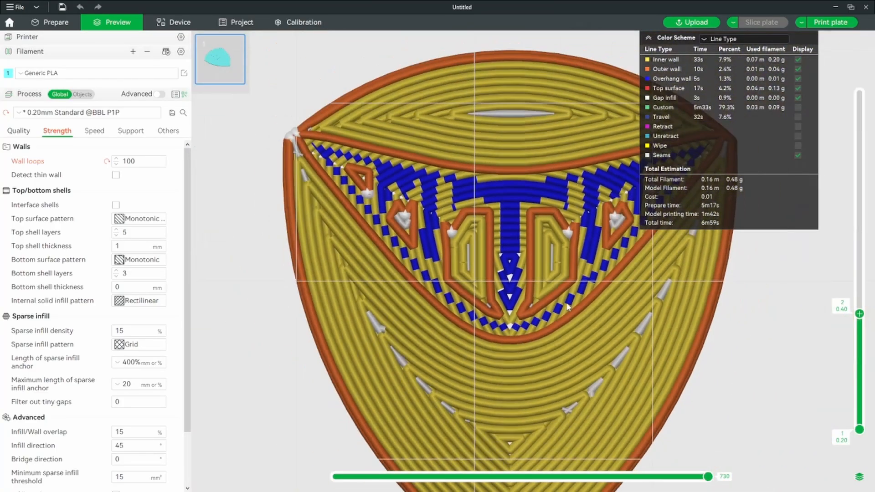
scroll(505, 349, "down", 2)
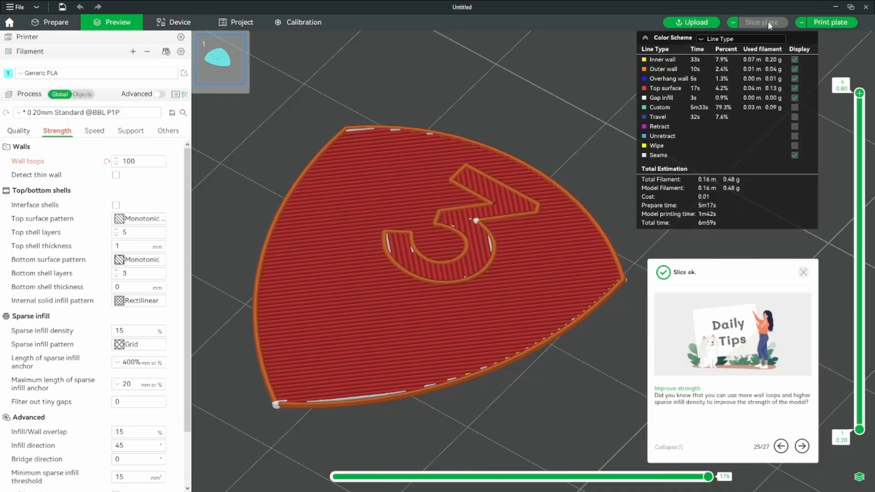
Limit the sliced preview to layer 2 and hide the overhang walls to examine the gaps they leave
left_click_drag(862, 141, 865, 287)
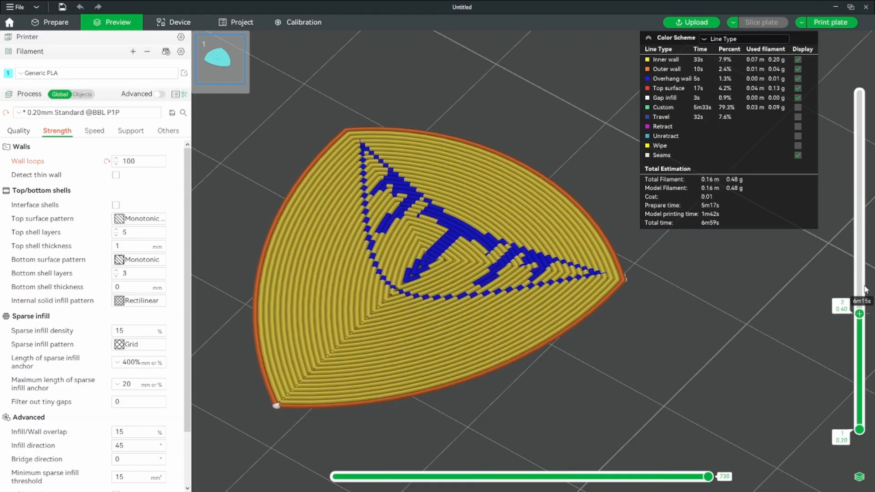
left_click(797, 79)
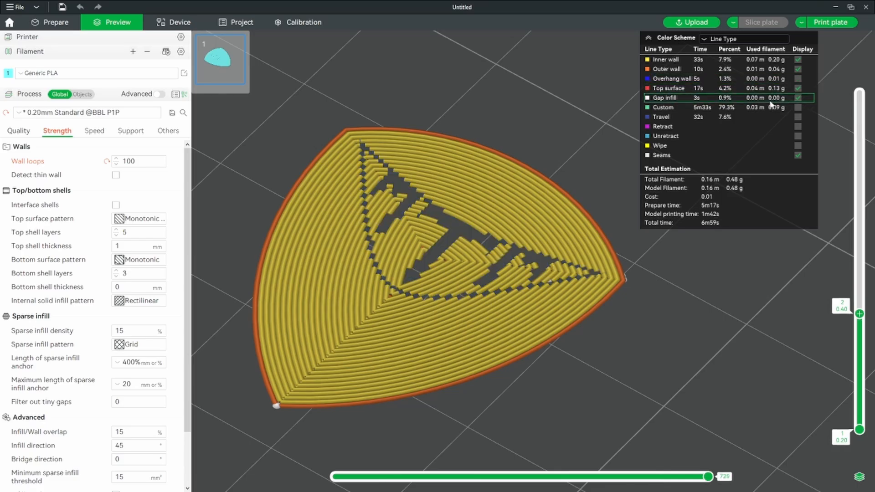
scroll(565, 257, "up", 5)
left_click_drag(566, 258, 583, 252)
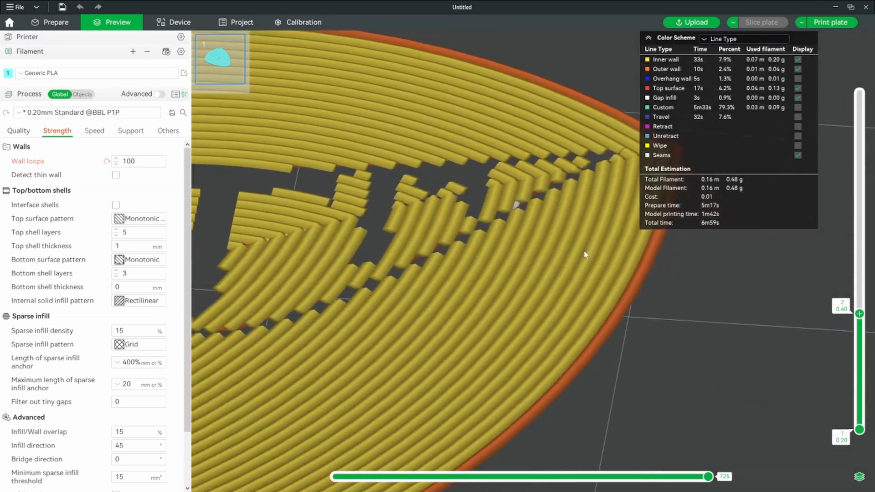
scroll(582, 256, "up", 3)
scroll(582, 258, "down", 6)
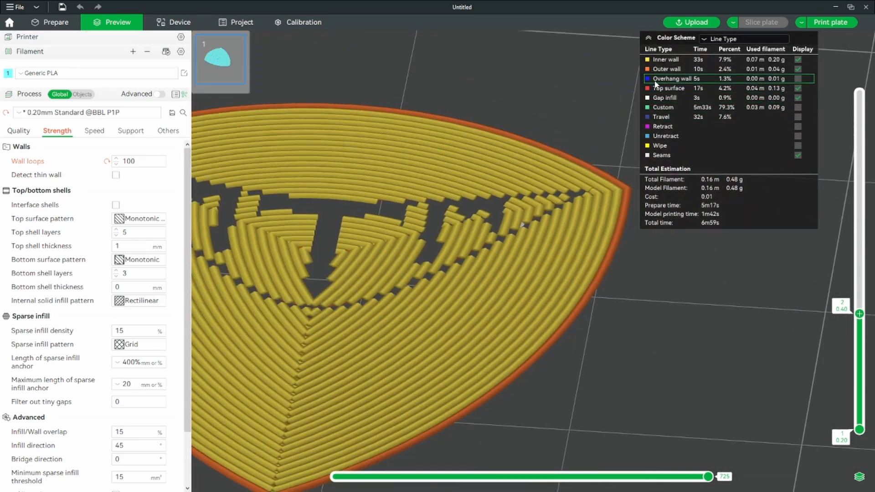
Show the overhang walls again and examine up close how they join the inner walls
left_click(798, 79)
scroll(627, 208, "down", 3)
scroll(429, 205, "up", 8)
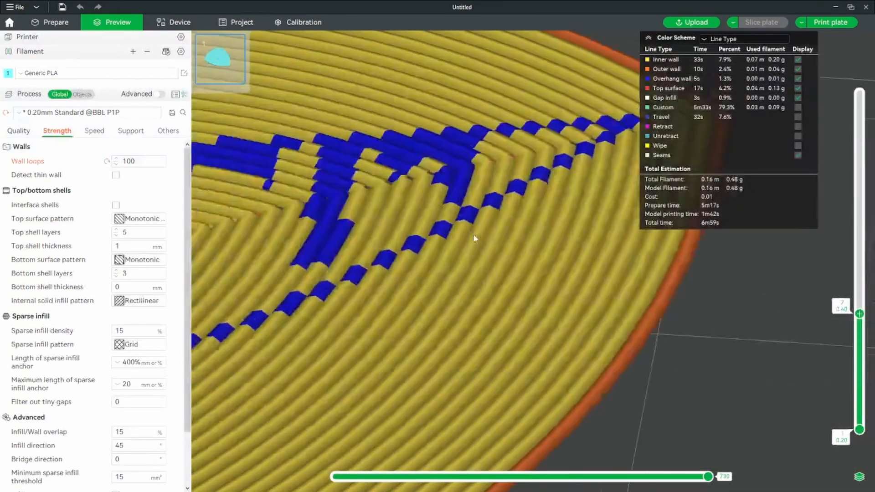
left_click_drag(429, 205, 649, 205)
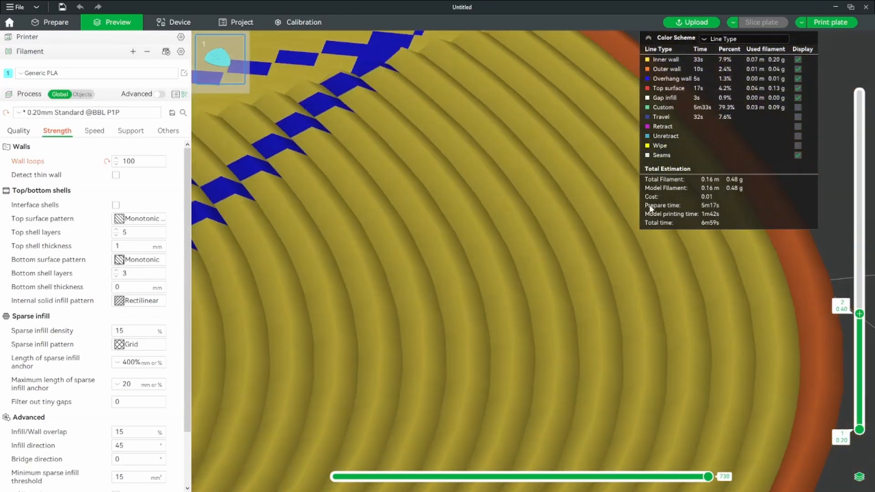
left_click_drag(405, 272, 551, 373)
scroll(569, 329, "down", 10)
left_click_drag(582, 401, 526, 439)
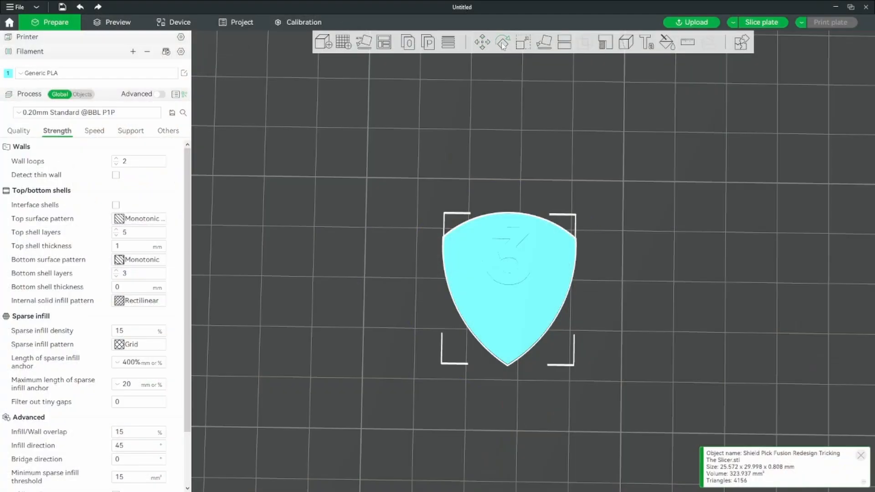
Rotate the pick by -45° about the Z axis and slice the plate to check the bridge direction
key("r")
left_click(627, 75)
type("-45")
key("Return")
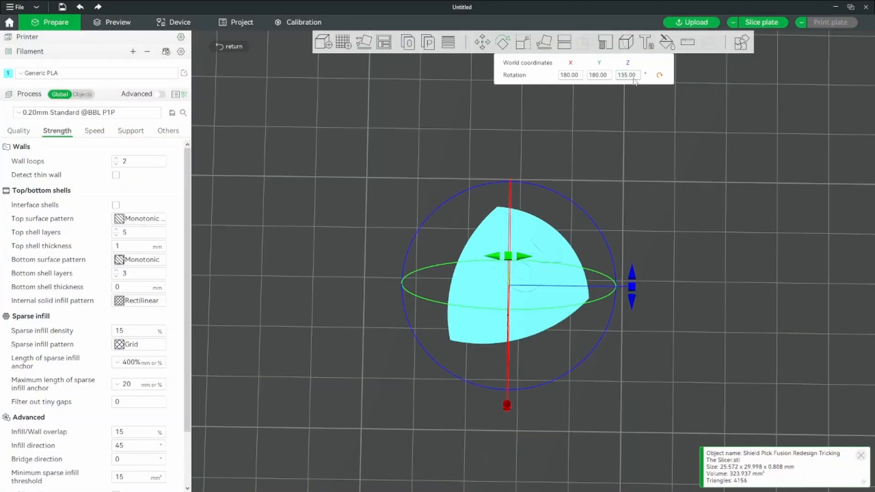
left_click(759, 22)
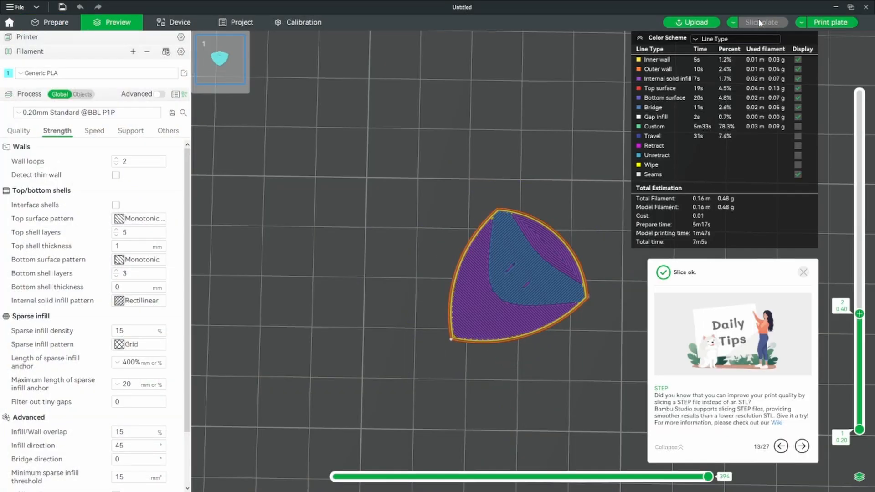
scroll(571, 335, "up", 5)
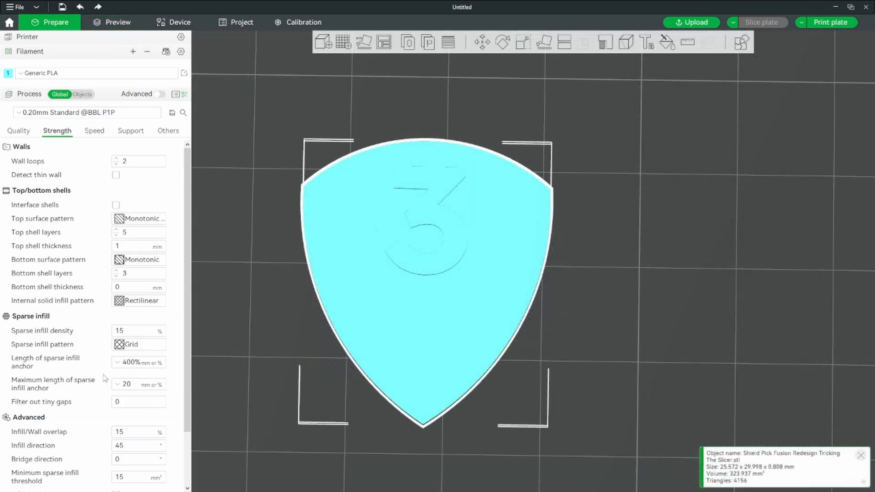
Find the infill direction setting by searching for "infill" and set it to 180°
left_click(182, 114)
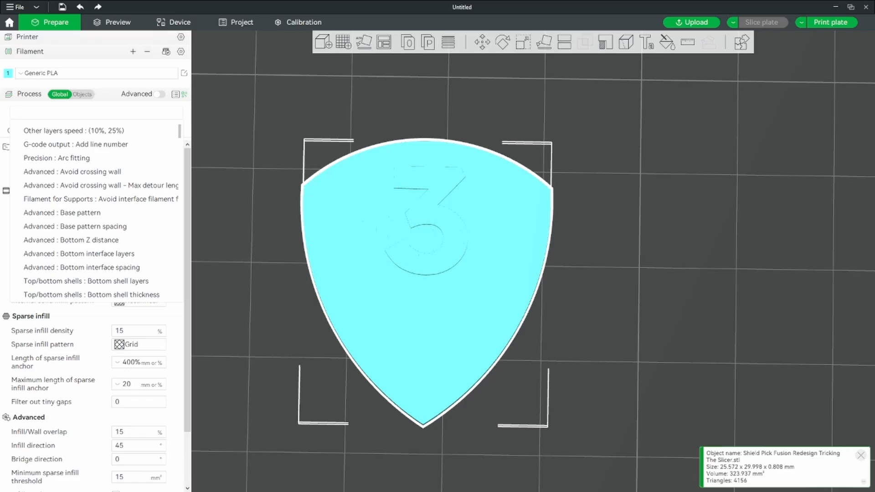
type("infill")
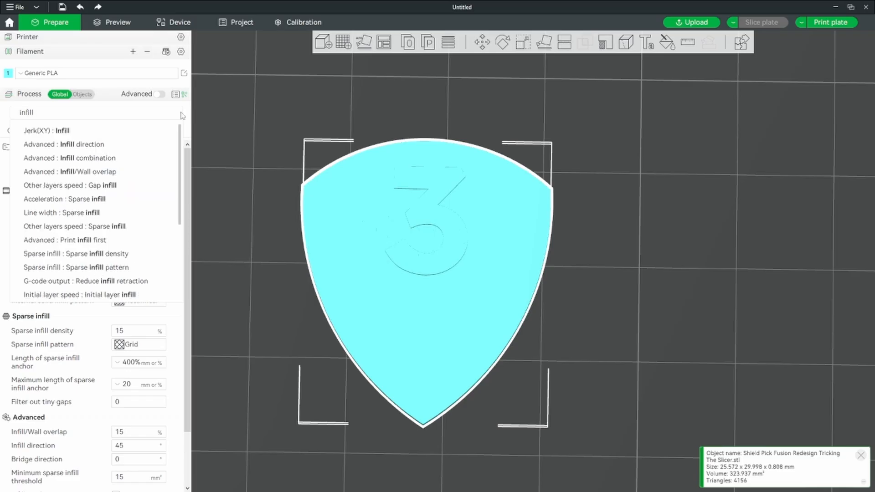
left_click(174, 144)
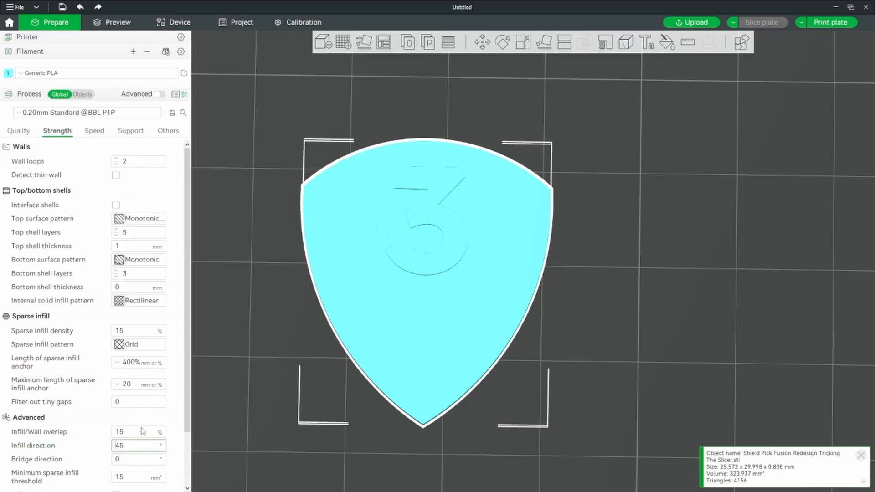
left_click(139, 447)
type("180")
key("Return")
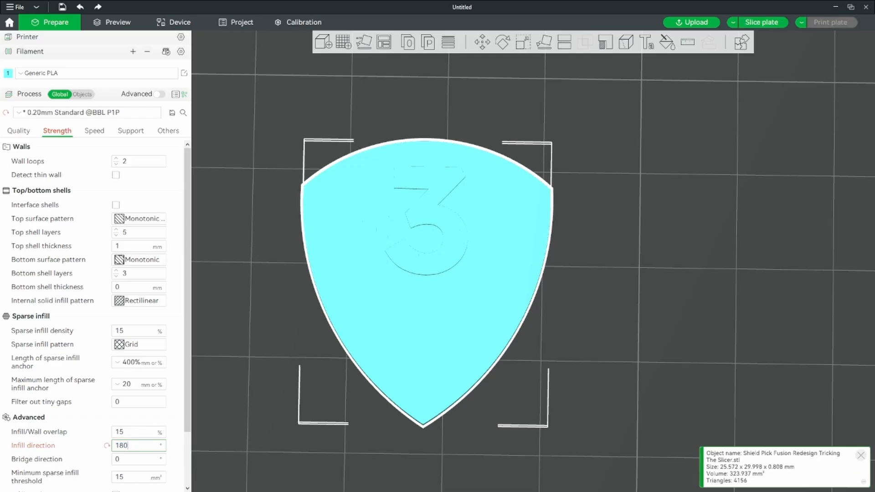
Slice the plate with the changed infill direction and examine the bridge lines on layer 2
left_click(769, 22)
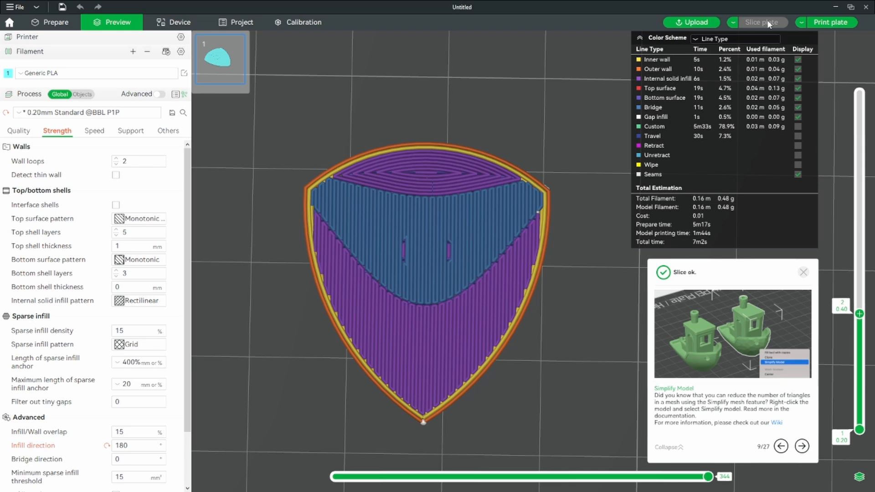
scroll(584, 362, "up", 4)
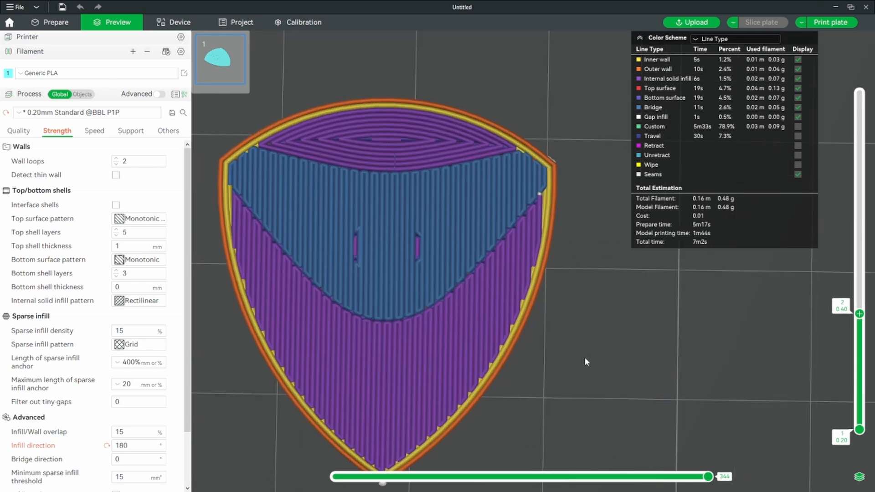
left_click_drag(859, 334, 860, 305)
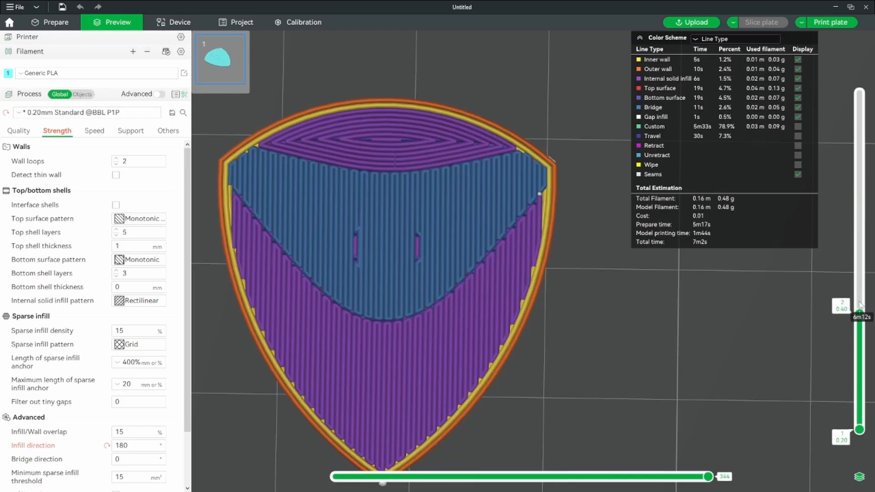